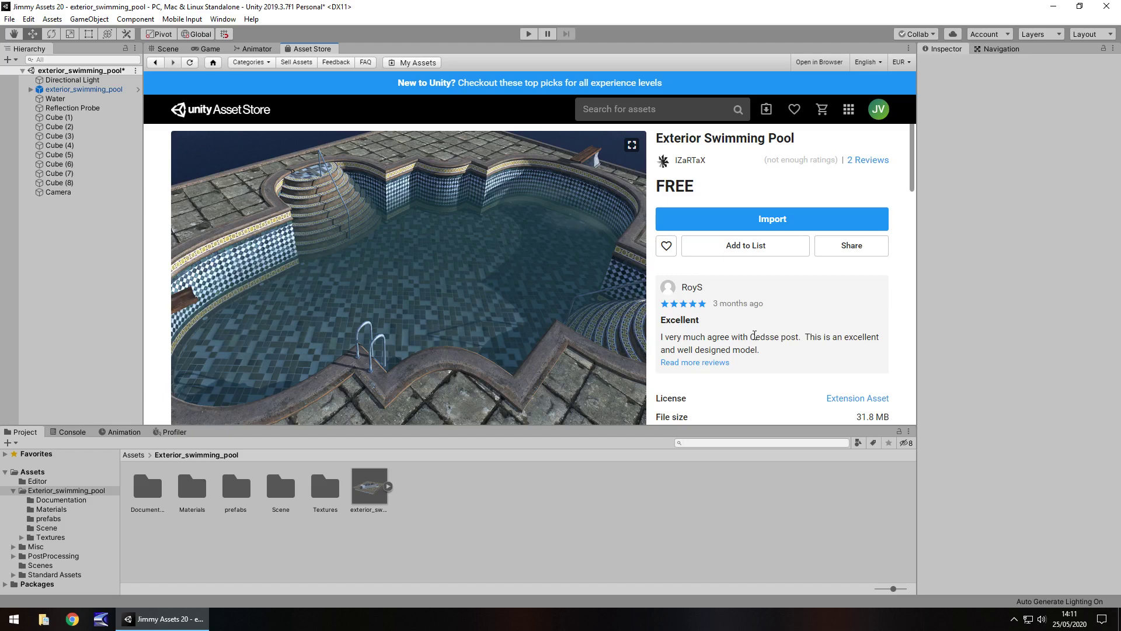
- Examine the exterior swimming pool in the scene, including its steps, stone paving, ladder, tiles and diving board
click(168, 50)
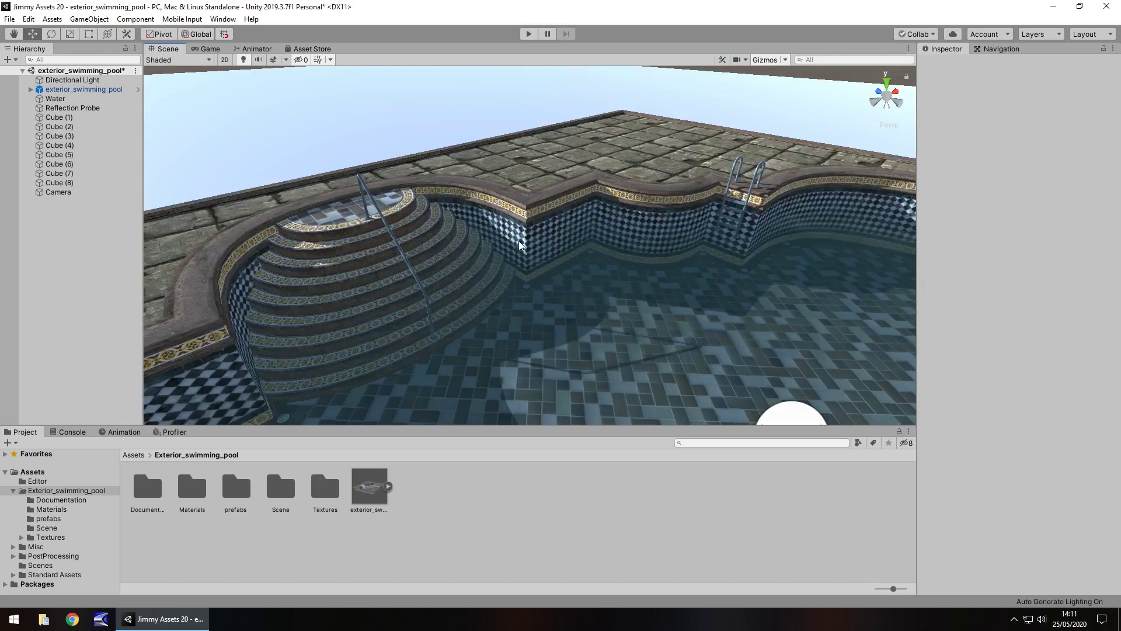
alt+drag(514, 252, 413, 247)
scroll(445, 251, up, 10)
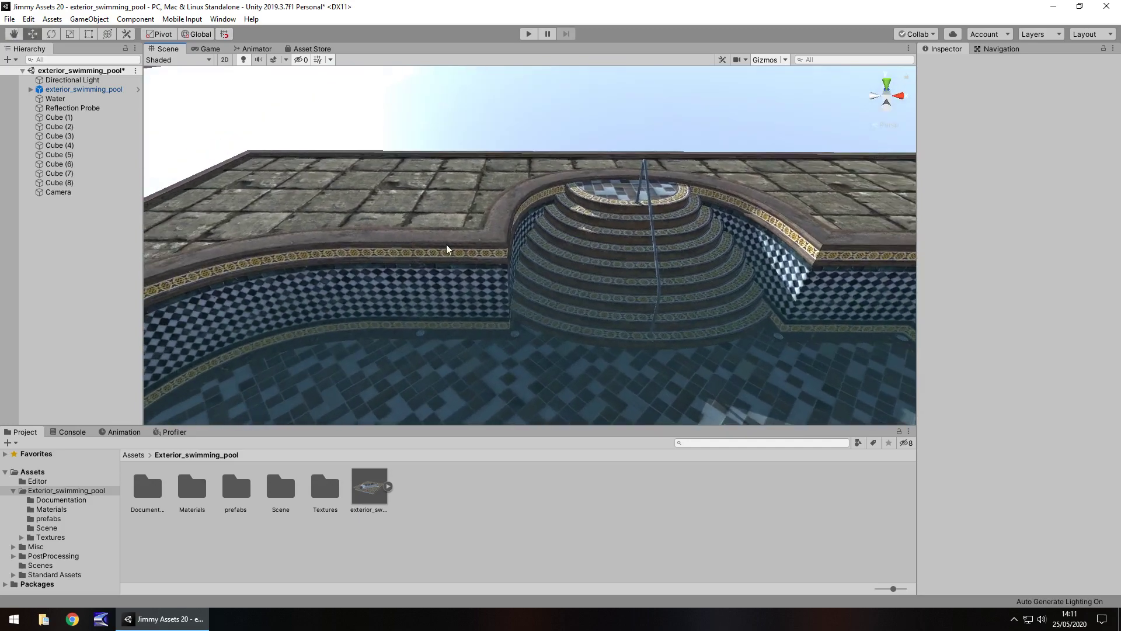
alt+drag(549, 255, 607, 280)
scroll(600, 295, up, 5)
scroll(600, 295, up, 5)
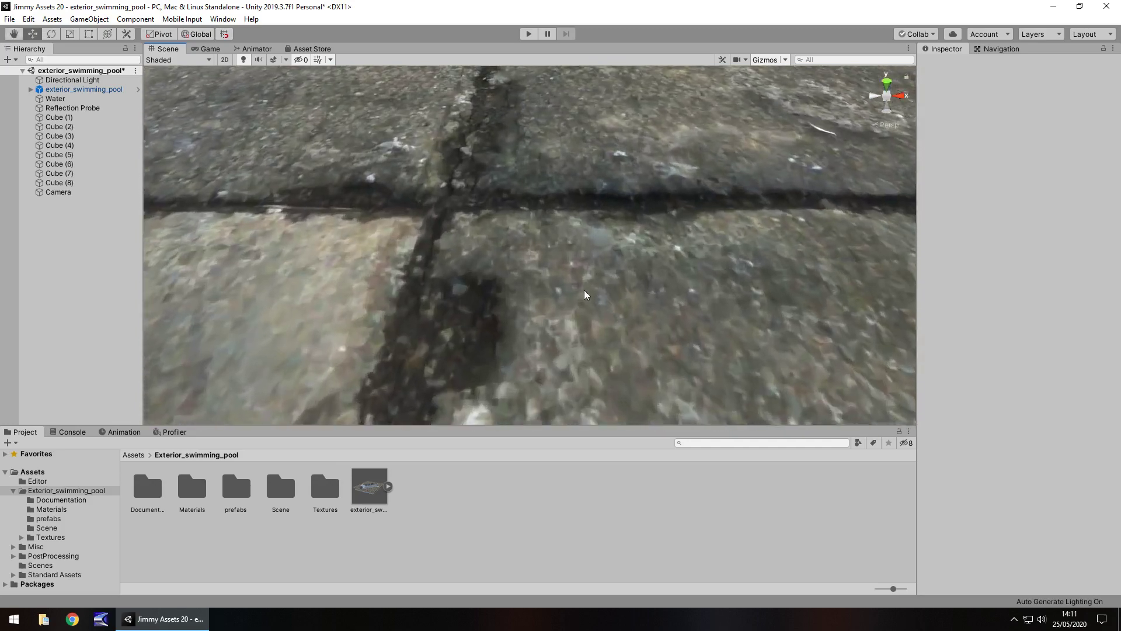
scroll(530, 243, down, 3)
scroll(505, 222, down, 8)
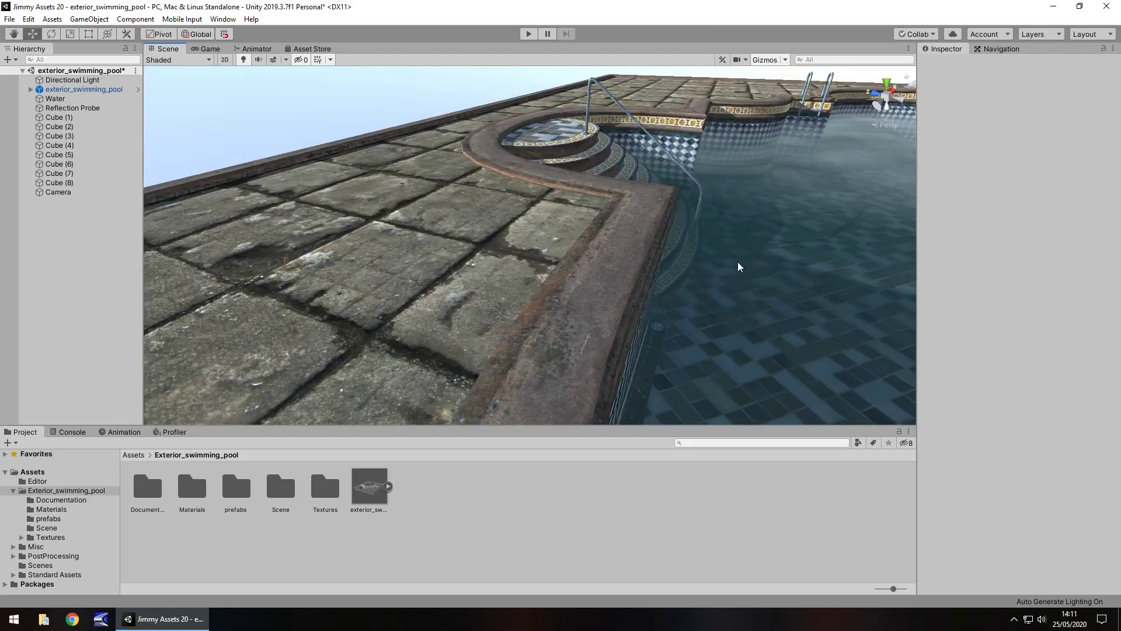
alt+drag(739, 267, 526, 353)
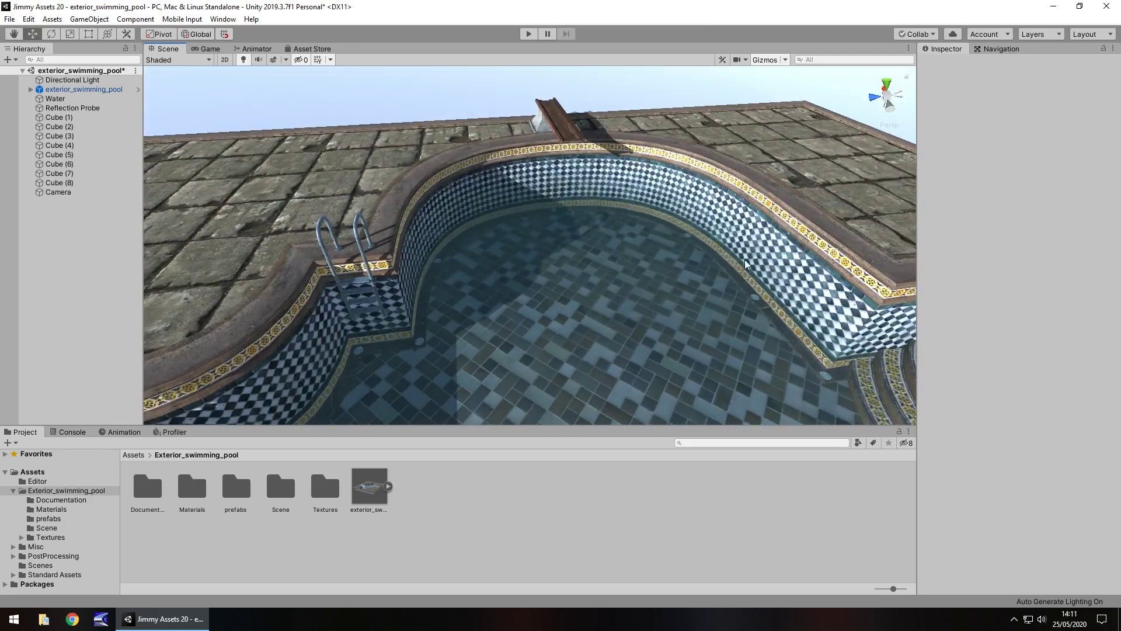
alt+drag(755, 247, 275, 195)
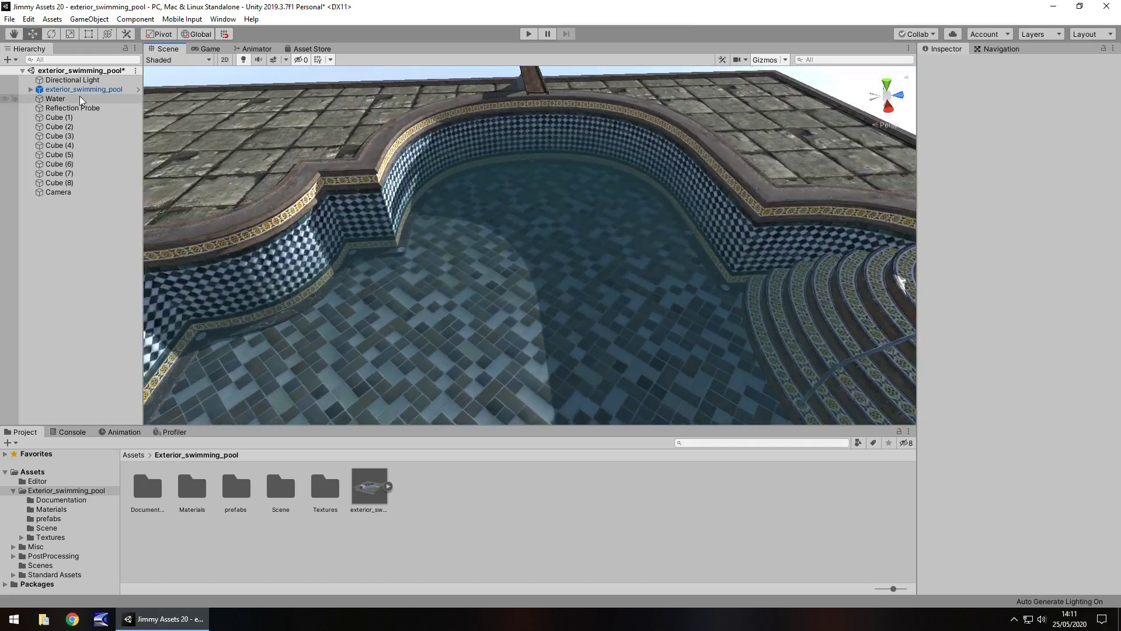
- Expand the exterior_swimming_pool object and inspect its parts from border through diving_board (1)
click(19, 89)
click(30, 89)
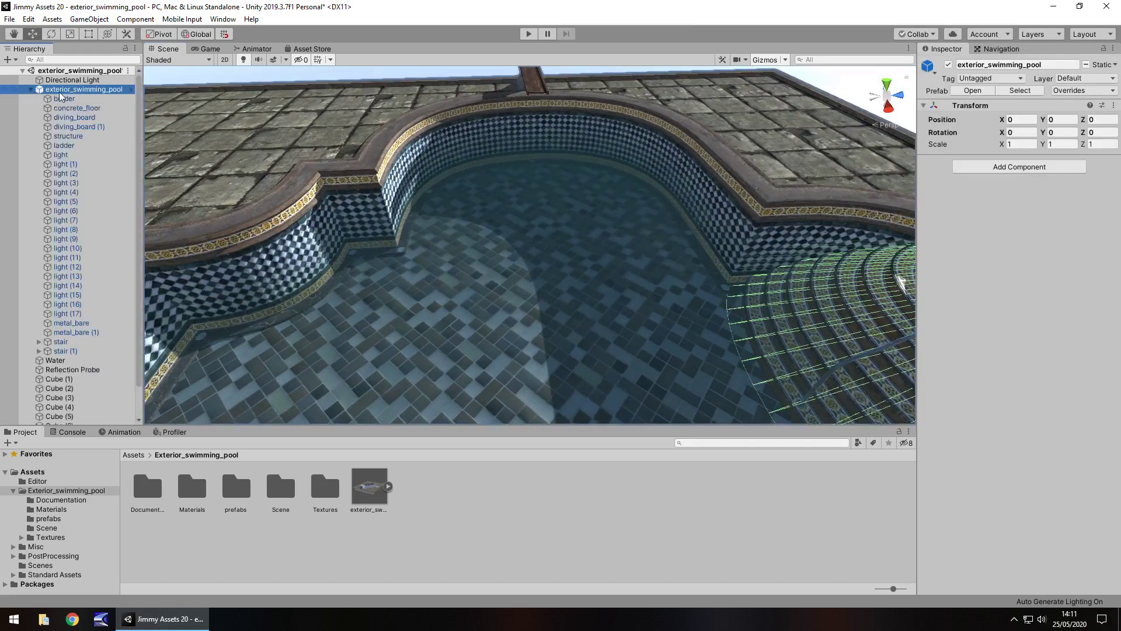
click(70, 99)
key(Down)
key(Down)
key(Down)
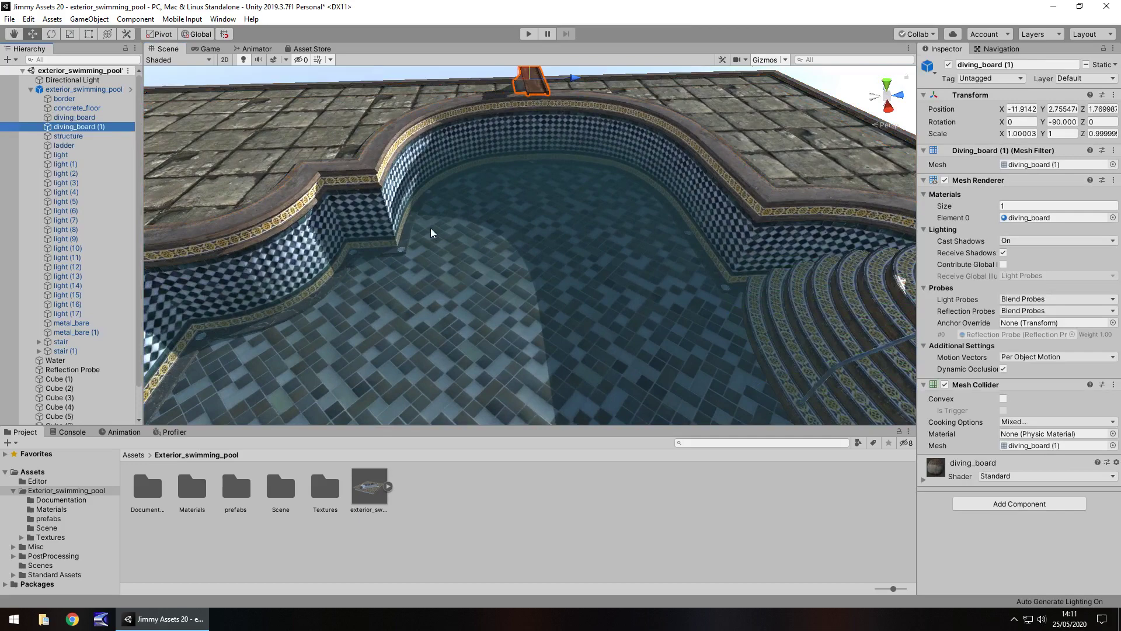
alt+drag(430, 233, 175, 209)
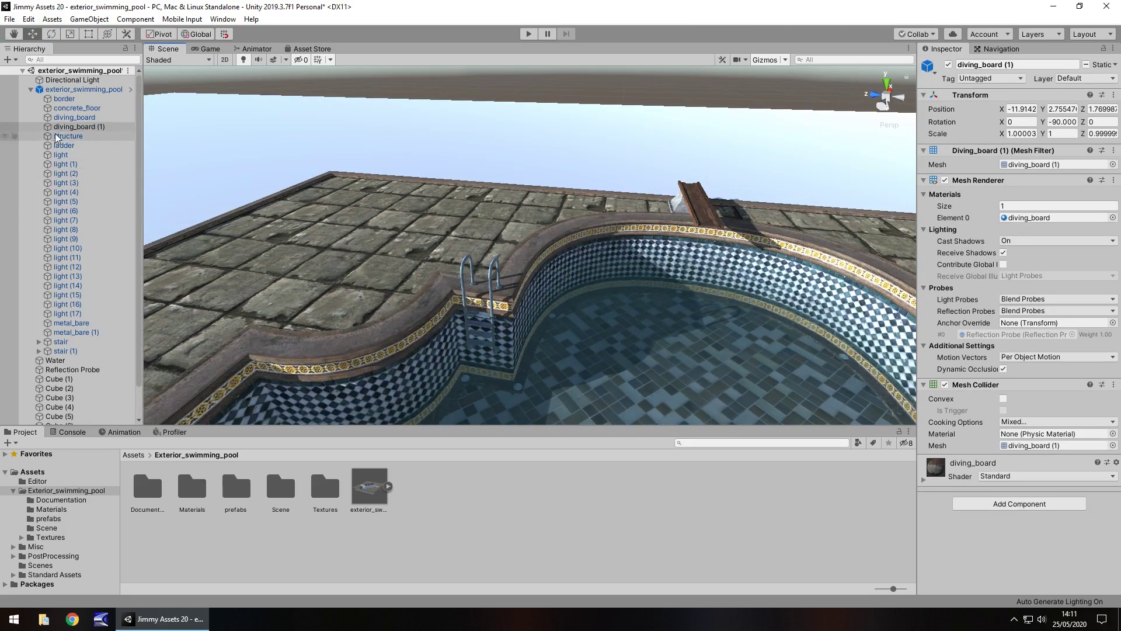
- Inspect the ladder and the individual light objects inside exterior_swimming_pool one after another
click(64, 145)
key(Down)
key(Down)
key(Down)
key(Down)
key(Down)
key(Down)
key(Down)
key(Down)
key(Down)
key(Down)
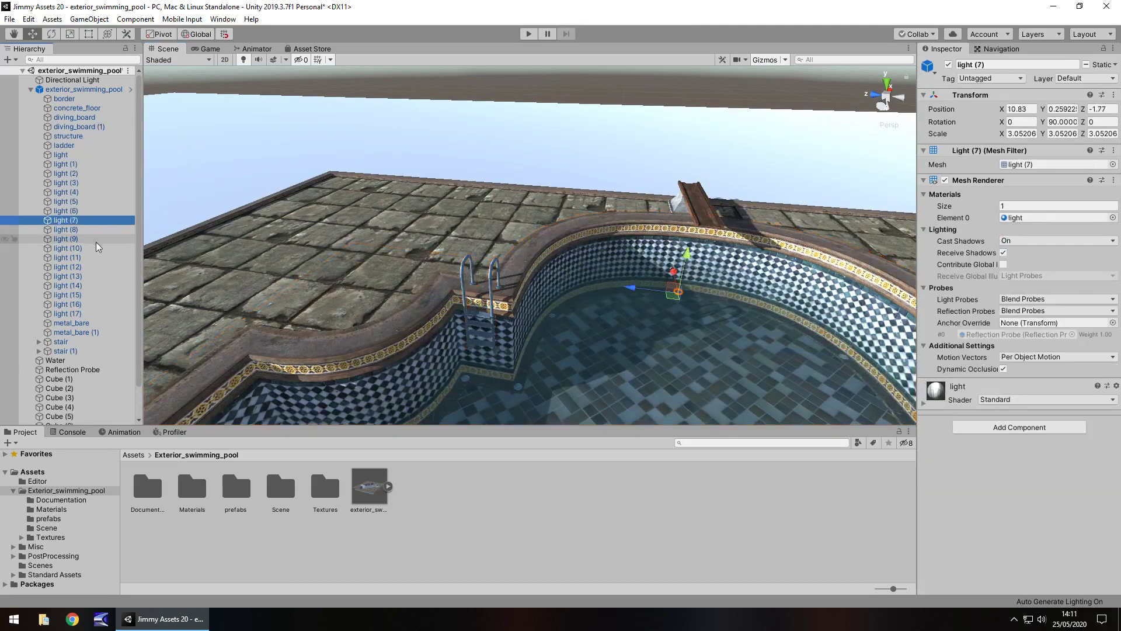
key(Down)
key(Up)
key(Up)
key(Up)
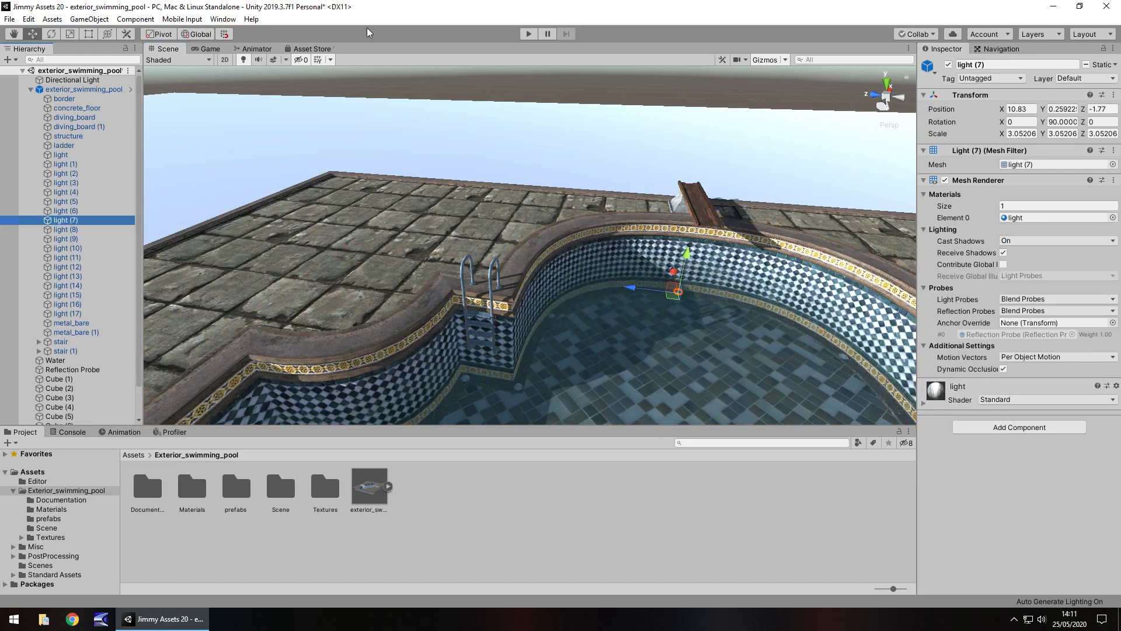
- Run the scene and preview the pool with the Camera's Post-Processing Behaviour enabled, ending by stopping play mode
click(528, 34)
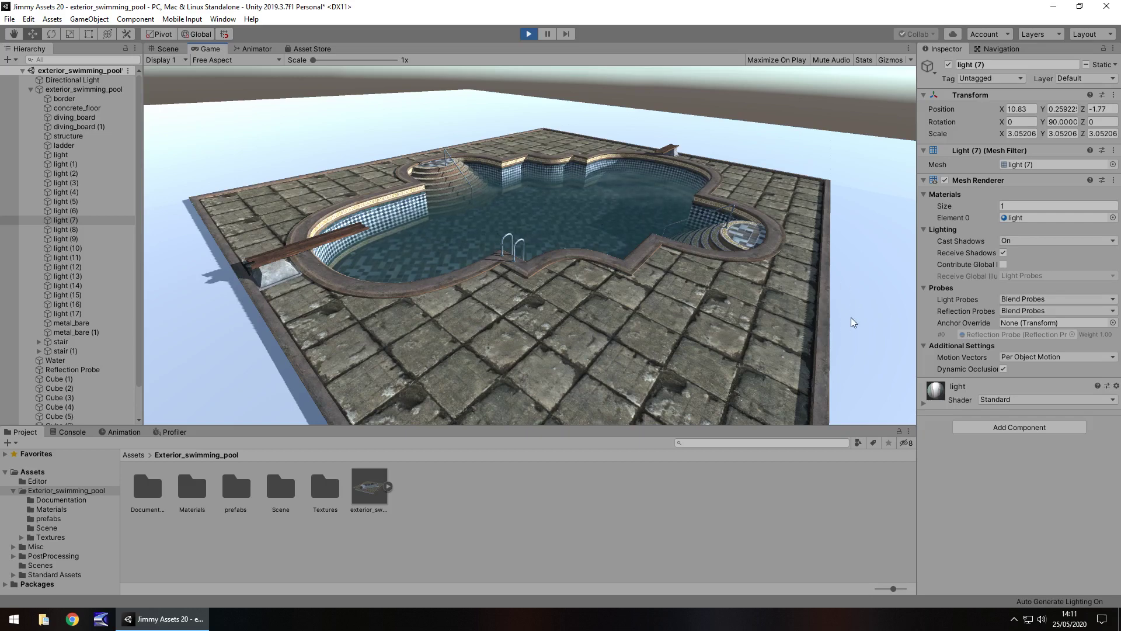
scroll(63, 187, down, 3)
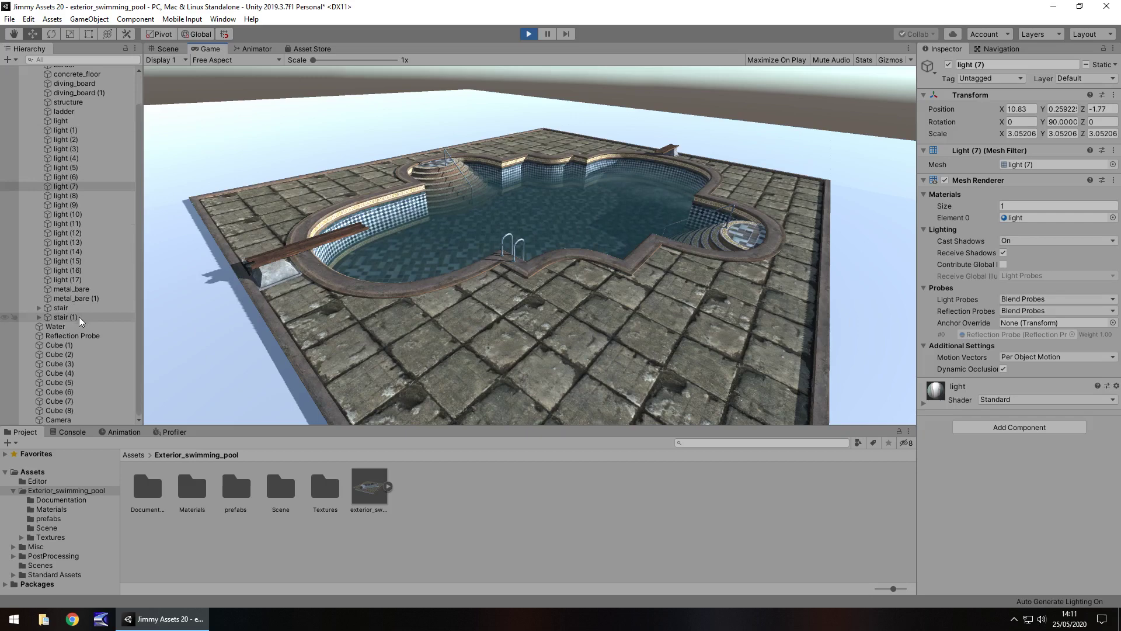
click(65, 420)
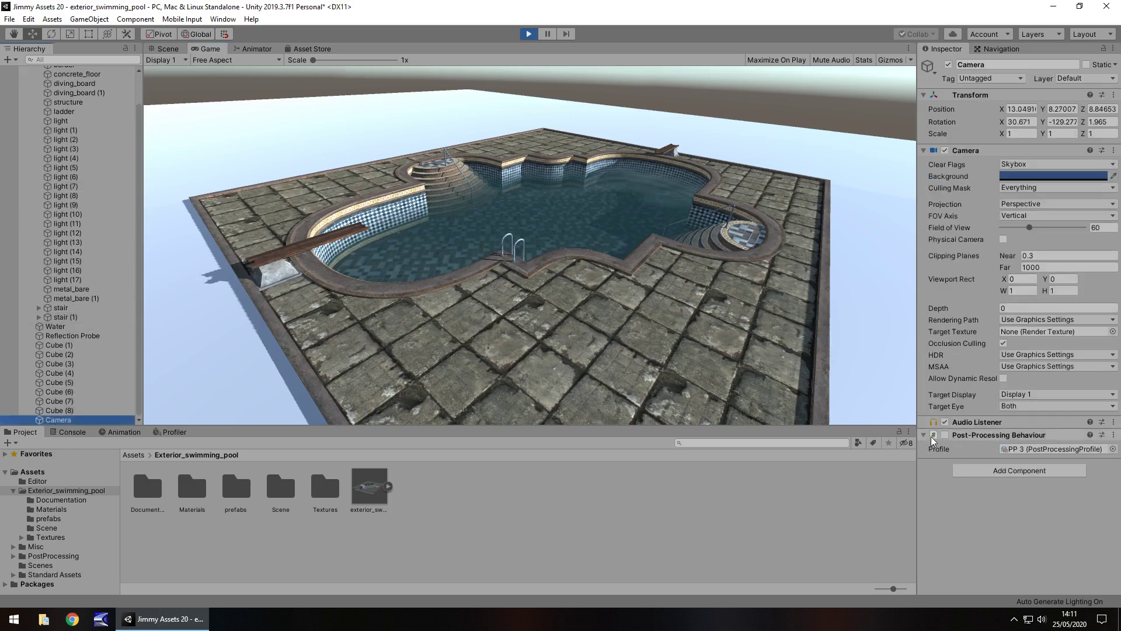
click(563, 308)
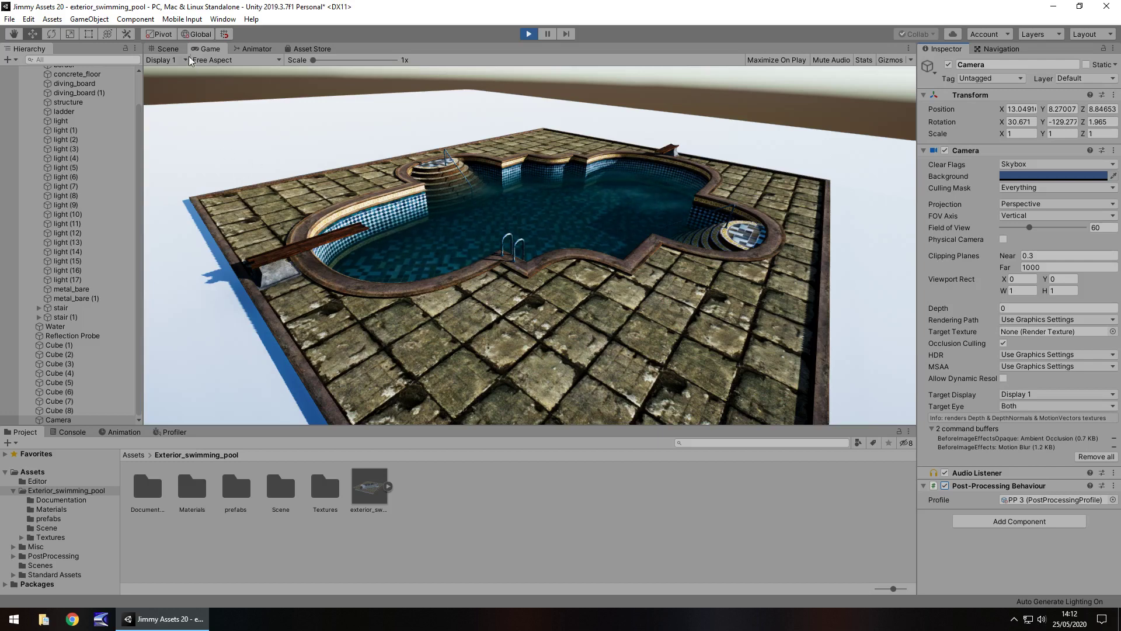
click(528, 33)
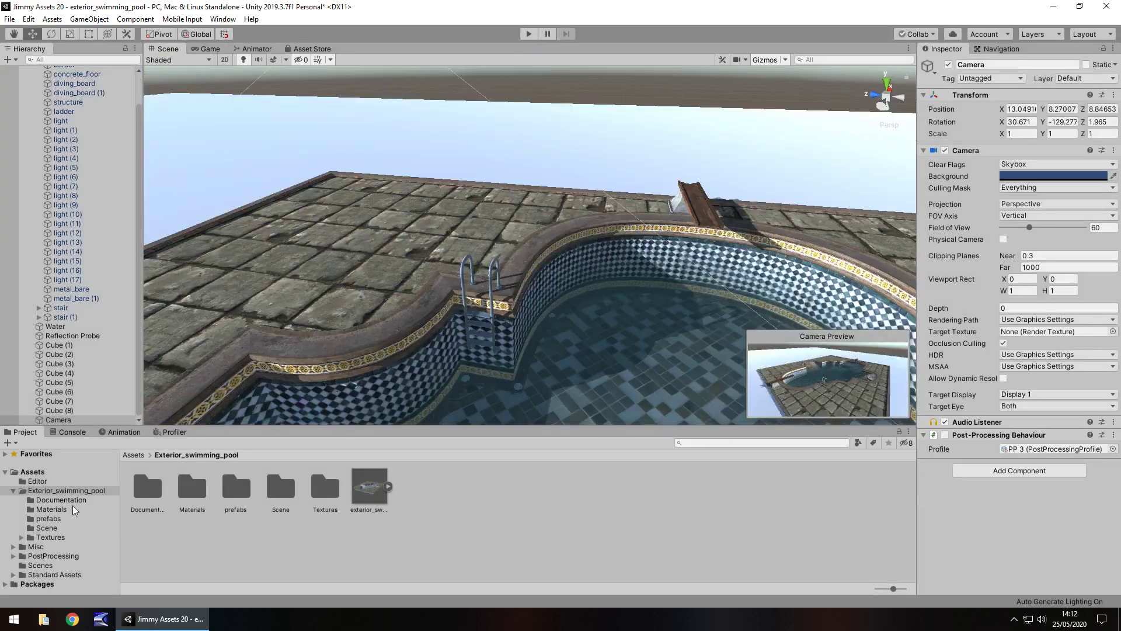
- Look through the Documentation, Materials, prefabs and Scene folders of the Exterior_swimming_pool asset
click(70, 500)
key(Down)
key(Down)
key(Down)
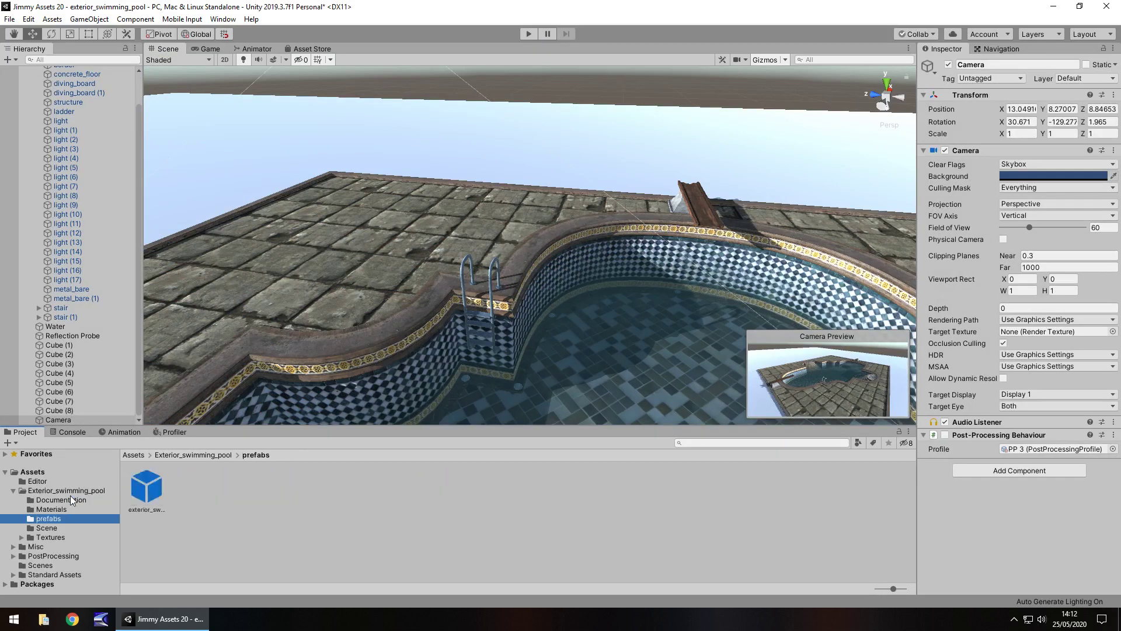
key(Down)
key(Up)
key(Up)
key(Up)
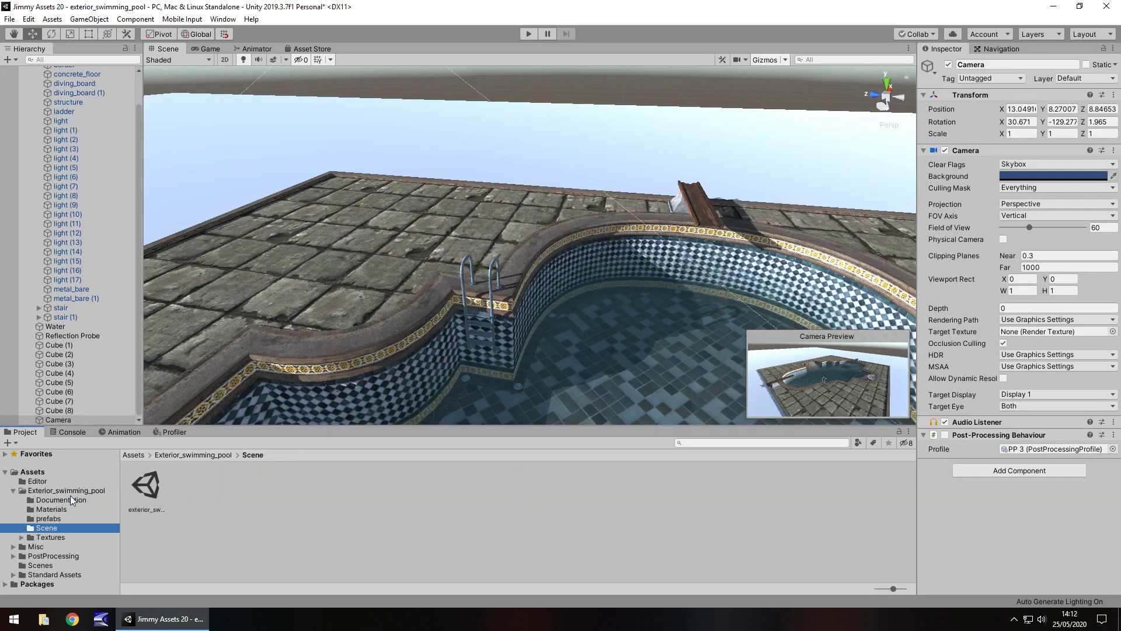
key(Down)
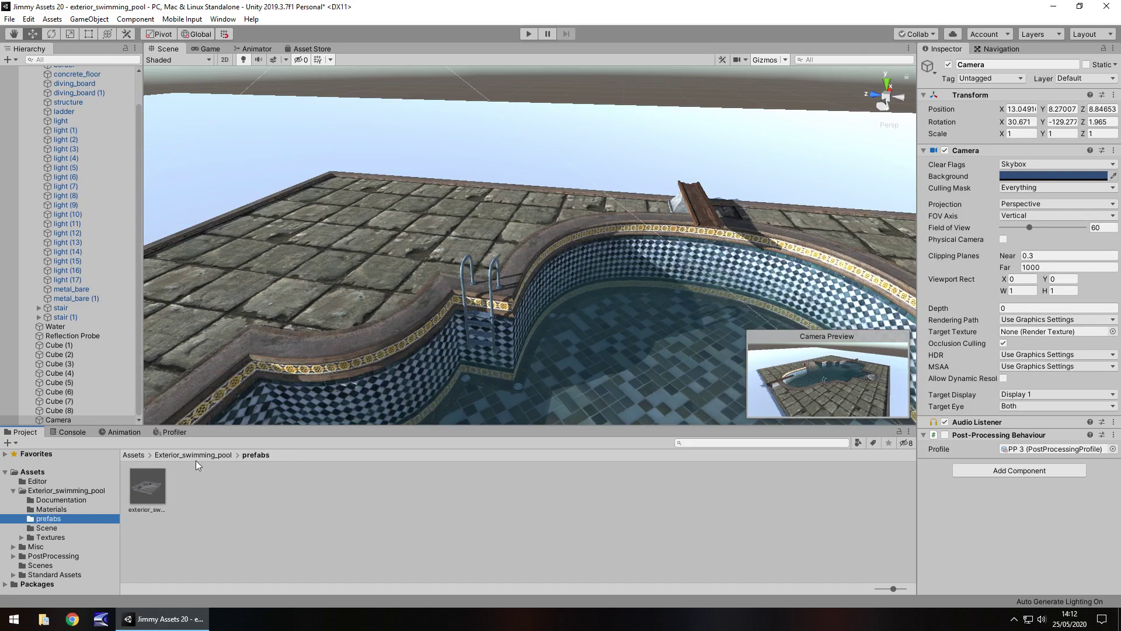
- Compare the pool in the scene with the Exterior Swimming Pool page in the Asset Store
alt+drag(406, 201, 1046, 218)
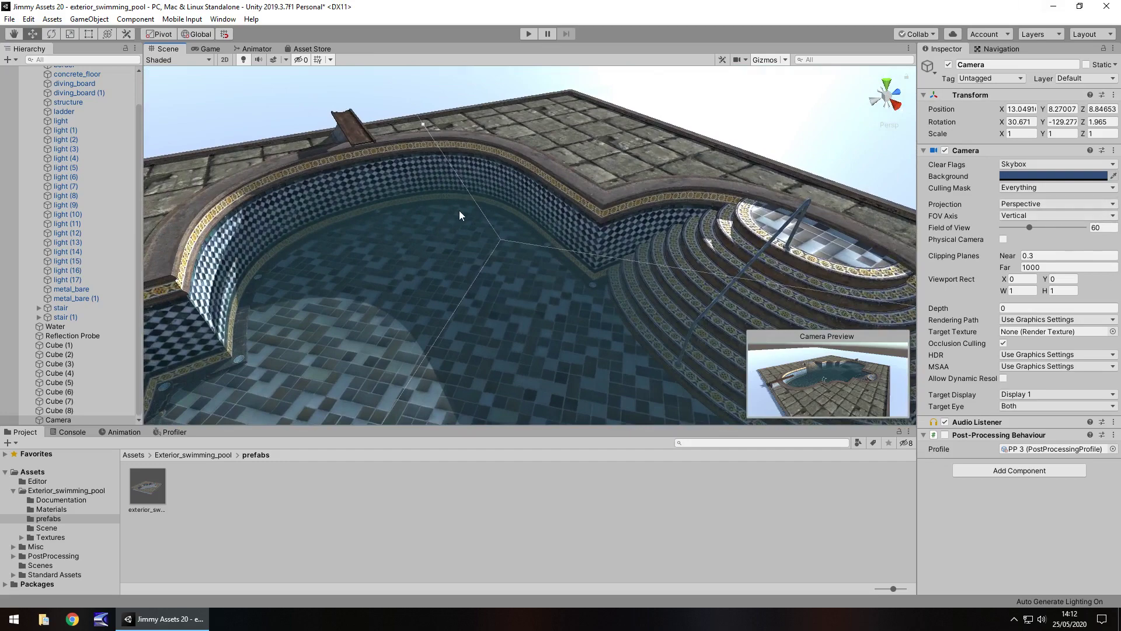
click(328, 50)
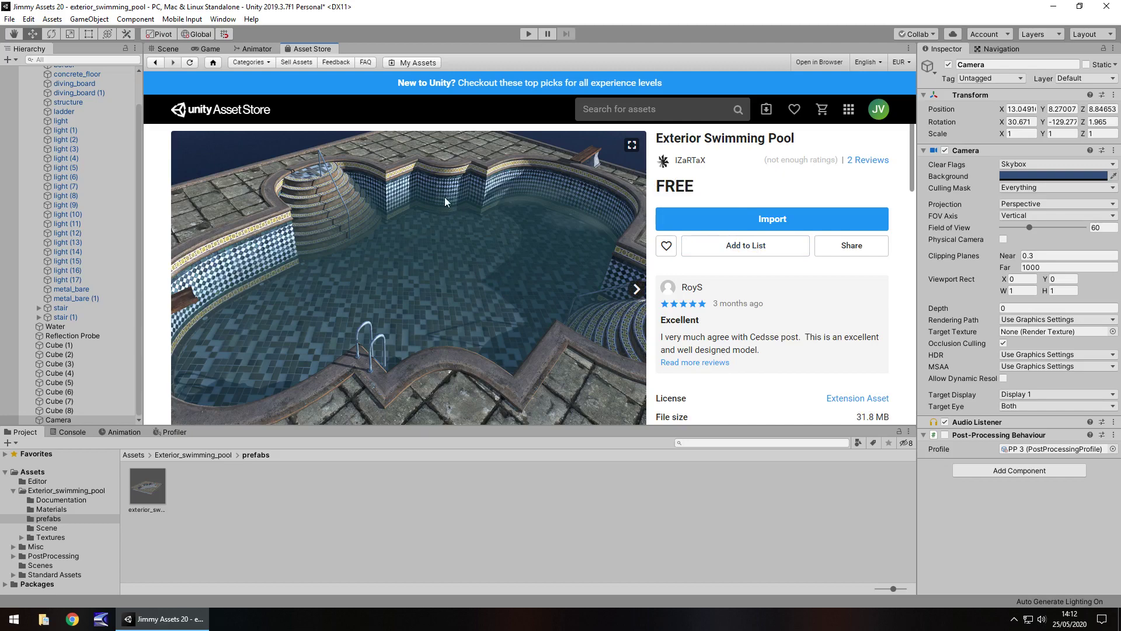
click(176, 48)
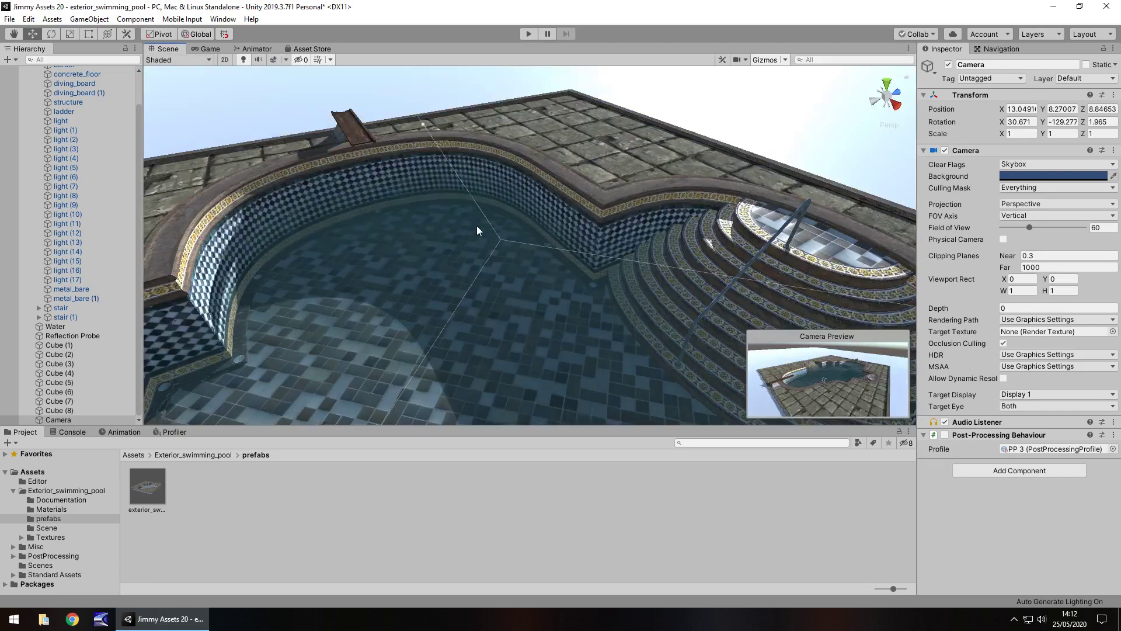
- Place a second instance of the exterior swimming pool prefab in the scene and move it to about Z -31
right_drag(476, 225, 443, 217)
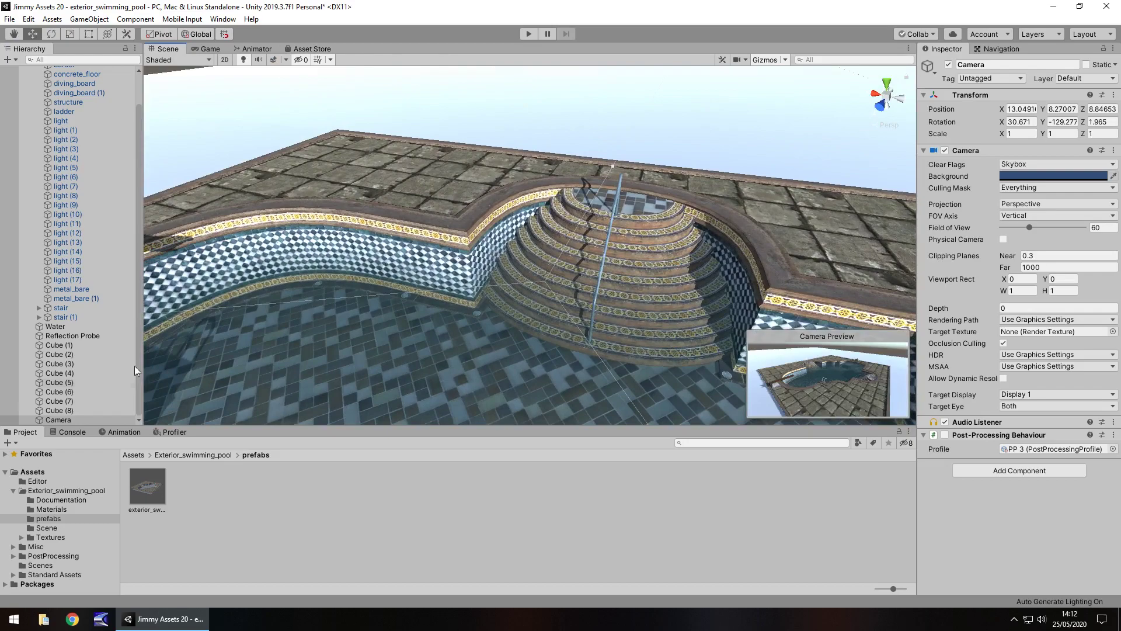
drag(147, 490, 523, 115)
scroll(501, 169, down, 5)
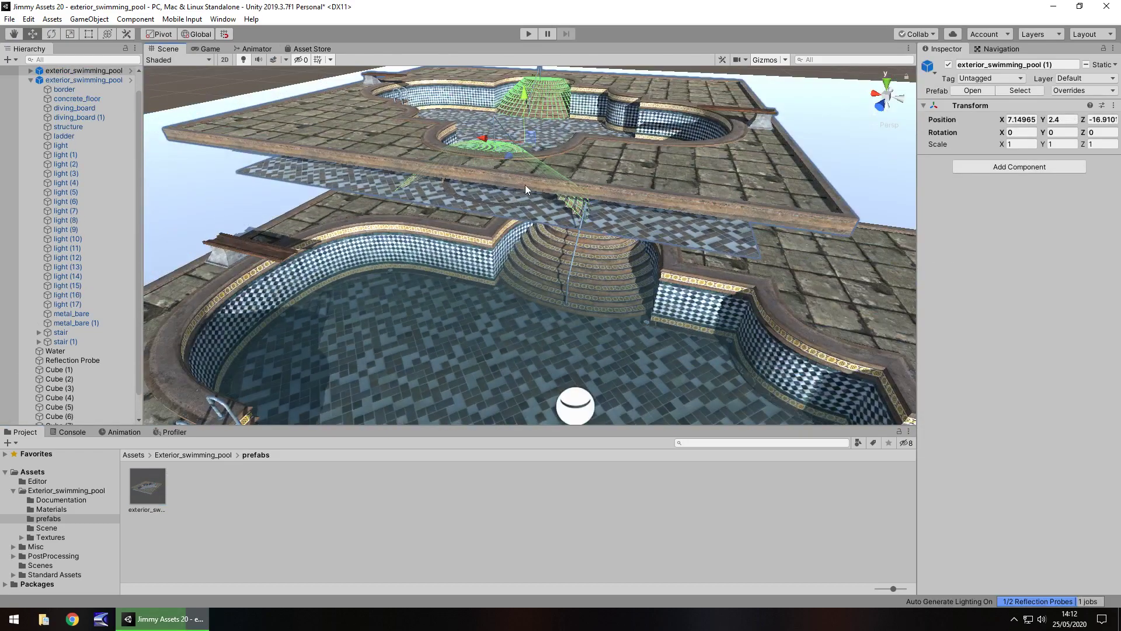
middle_drag(524, 185, 320, 316)
drag(288, 307, 488, 225)
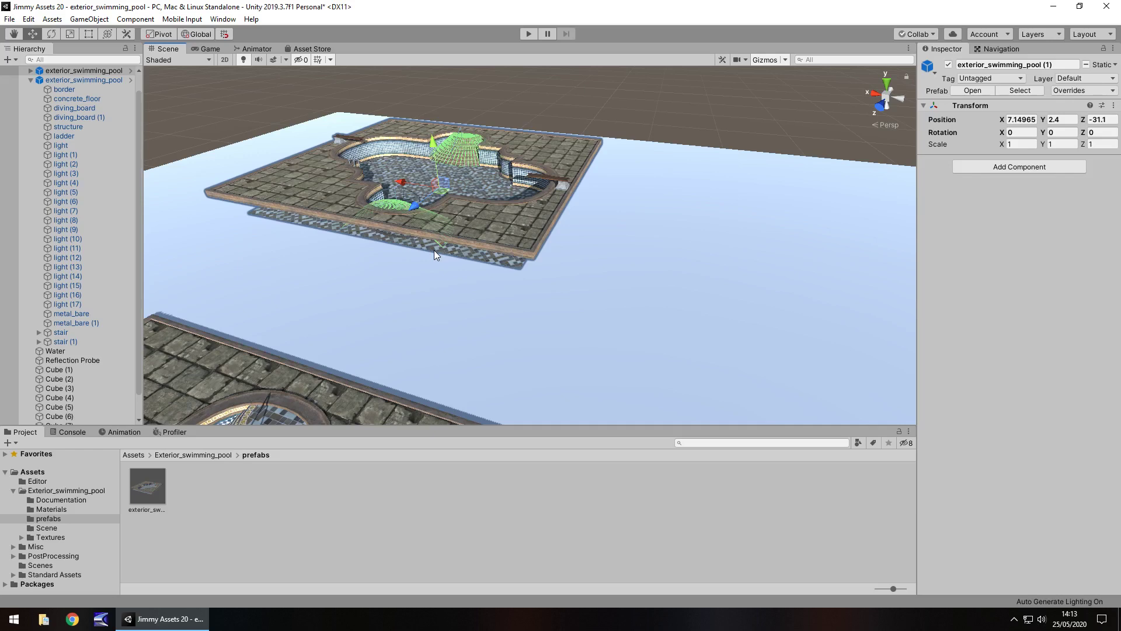
- Delete the second swimming pool instance from the scene
click(96, 79)
key(Delete)
alt+drag(561, 173, 434, 262)
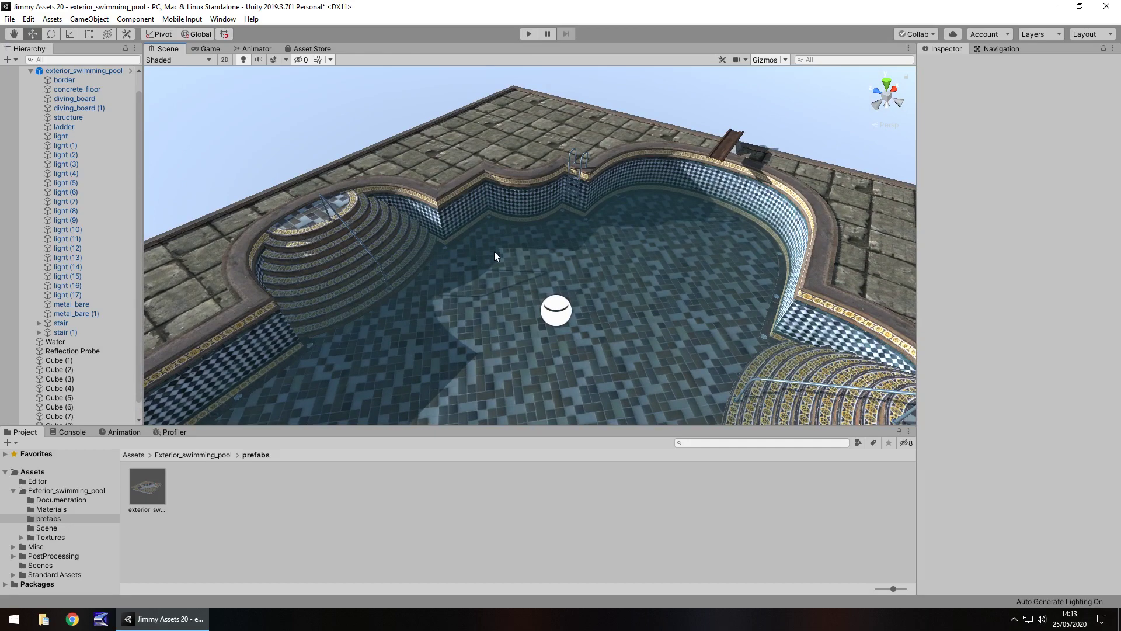
- Select the remaining exterior_swimming_pool object and frame it in the scene view
middle_drag(494, 255, 818, 156)
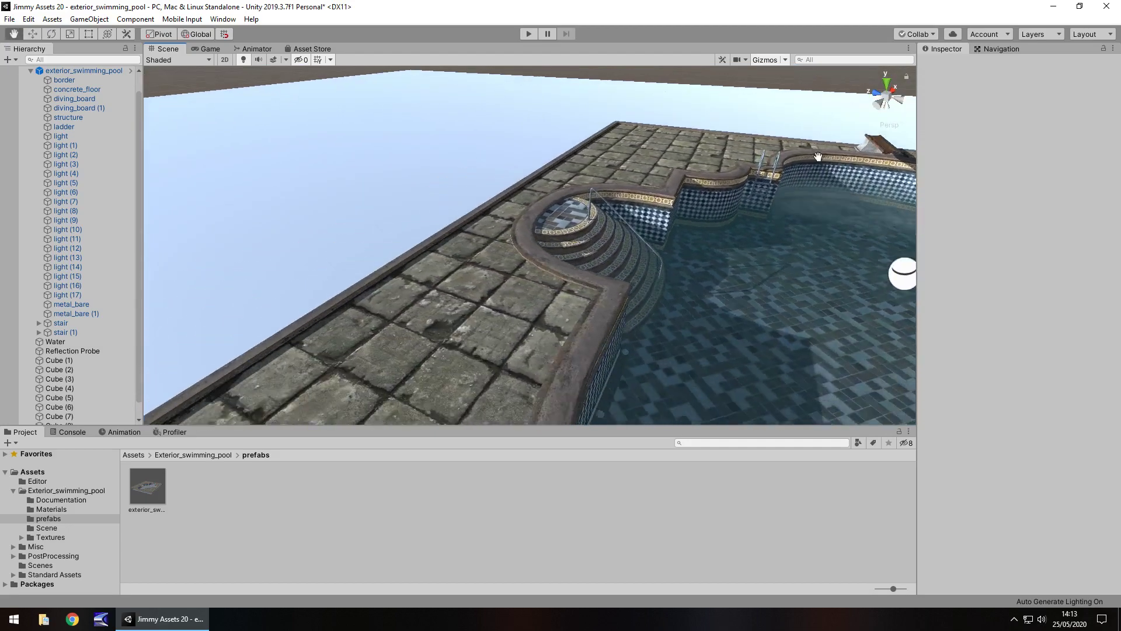
scroll(706, 133, up, 3)
click(453, 230)
key(f)
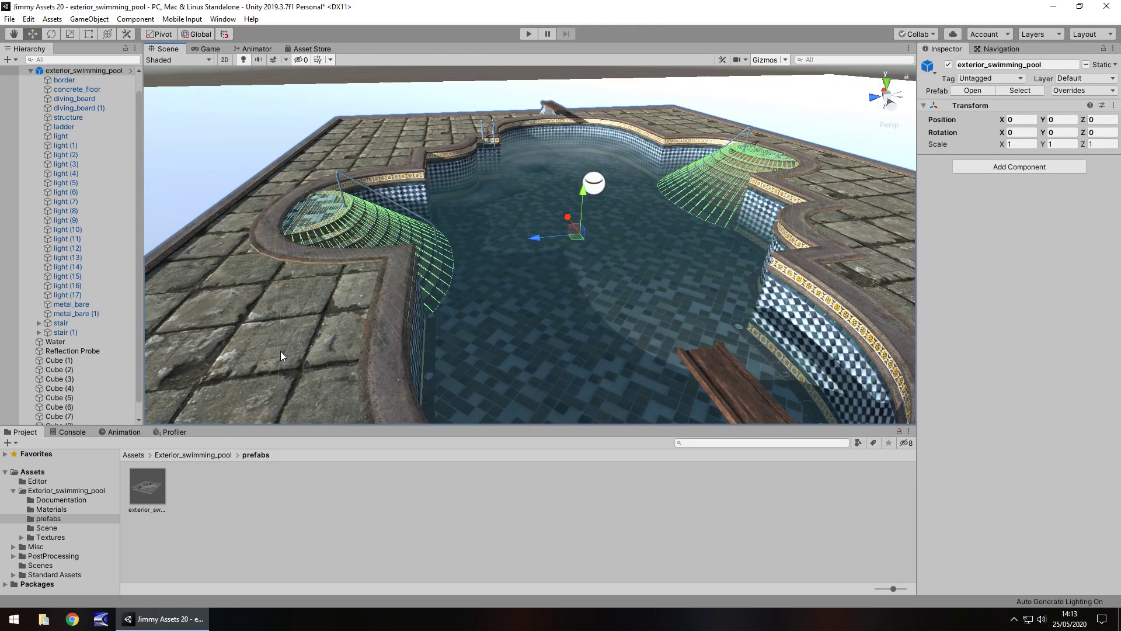
- Set both Metallic and Smoothness to 1 on the concrete_floor material used for the pool's paving
click(281, 352)
click(51, 509)
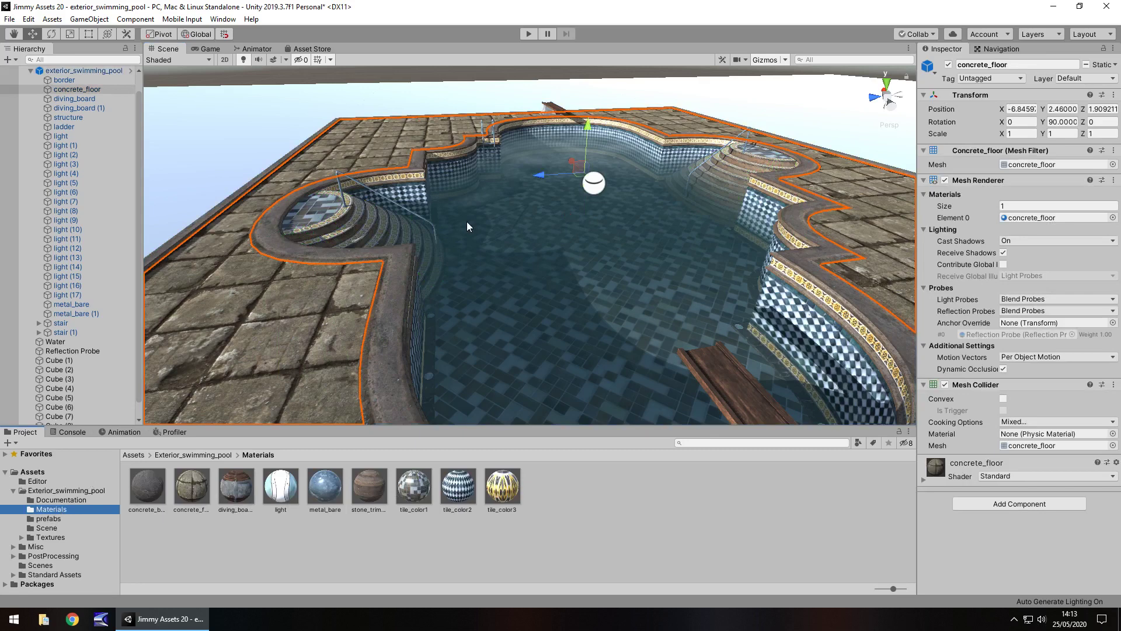
click(201, 481)
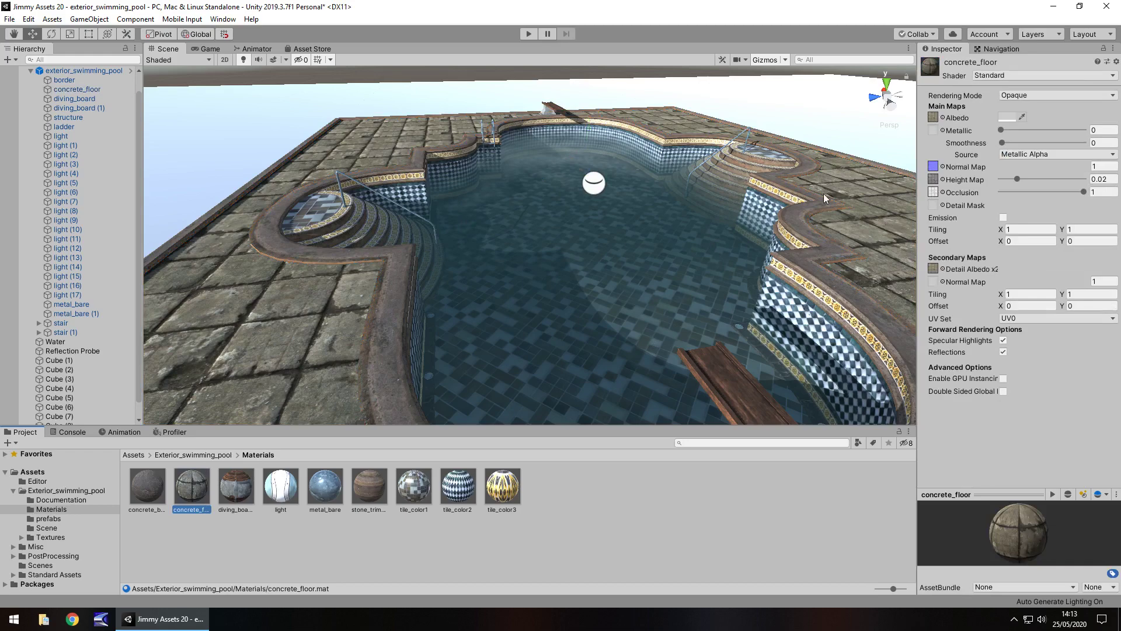
drag(1001, 130, 1117, 129)
drag(1003, 143, 1106, 146)
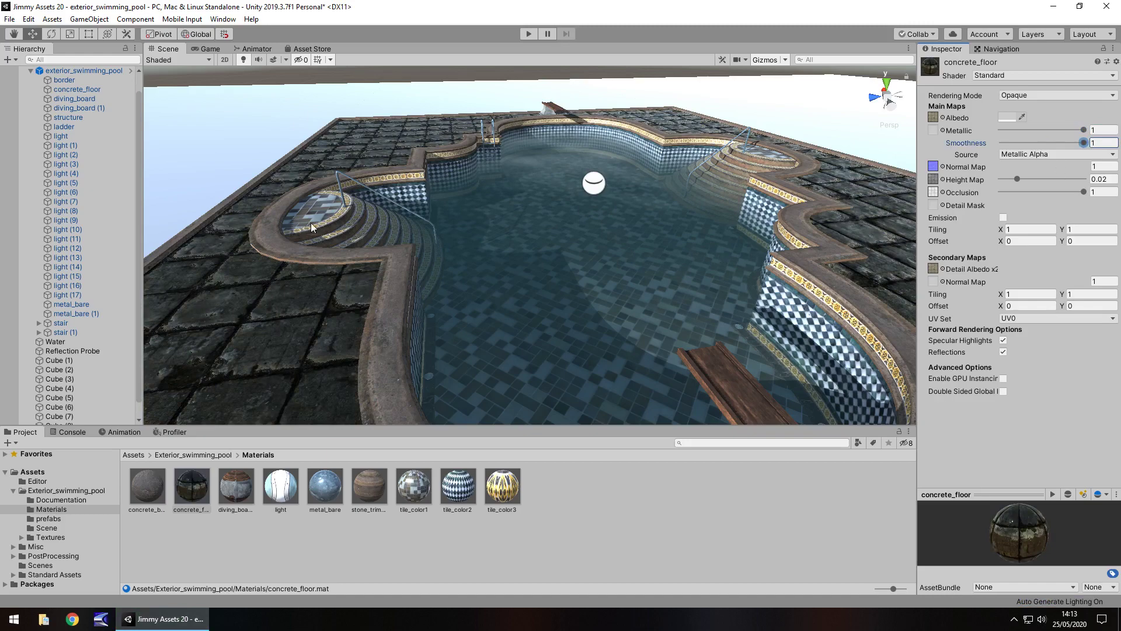
- Set the Normal Map strength of the tile_color1 material used on the pool floor to 28.46
click(555, 299)
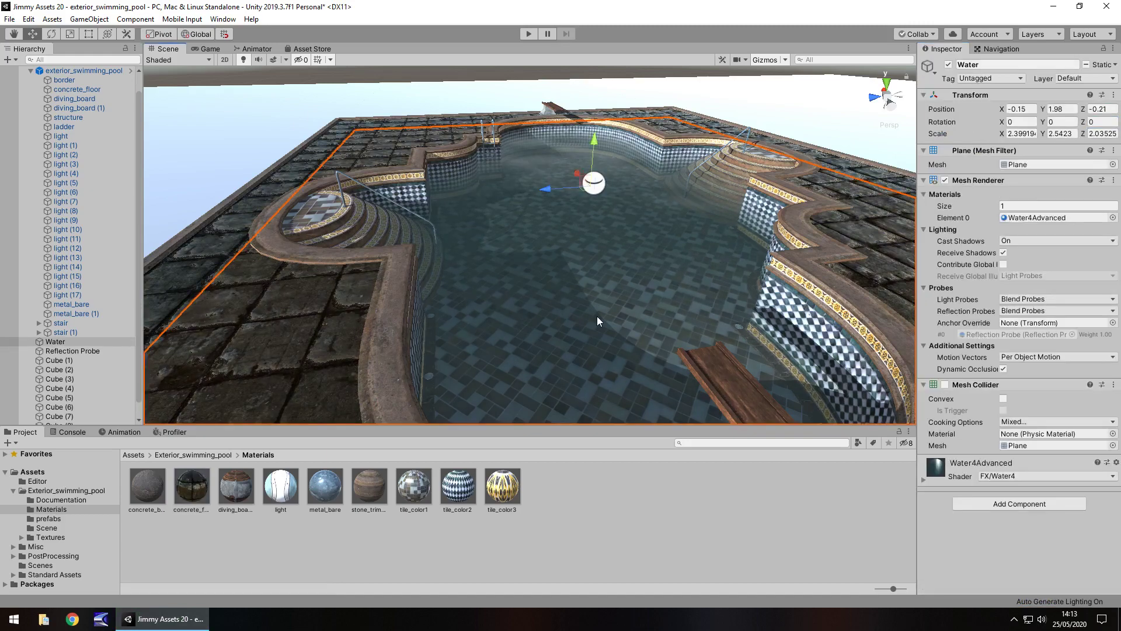
click(597, 316)
scroll(590, 324, up, 6)
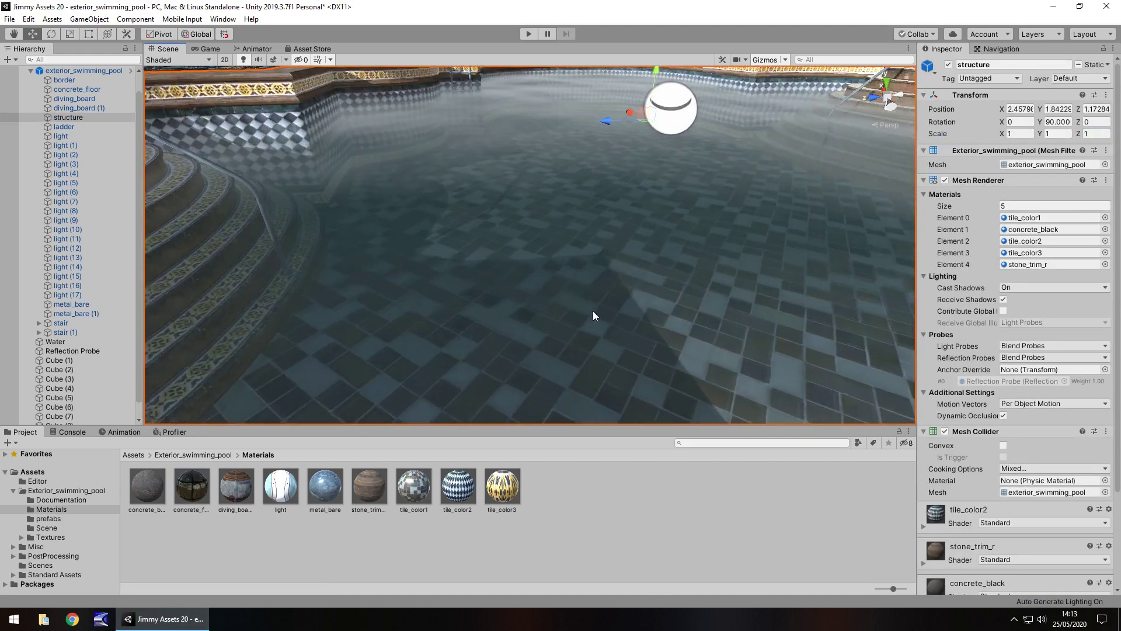
click(593, 312)
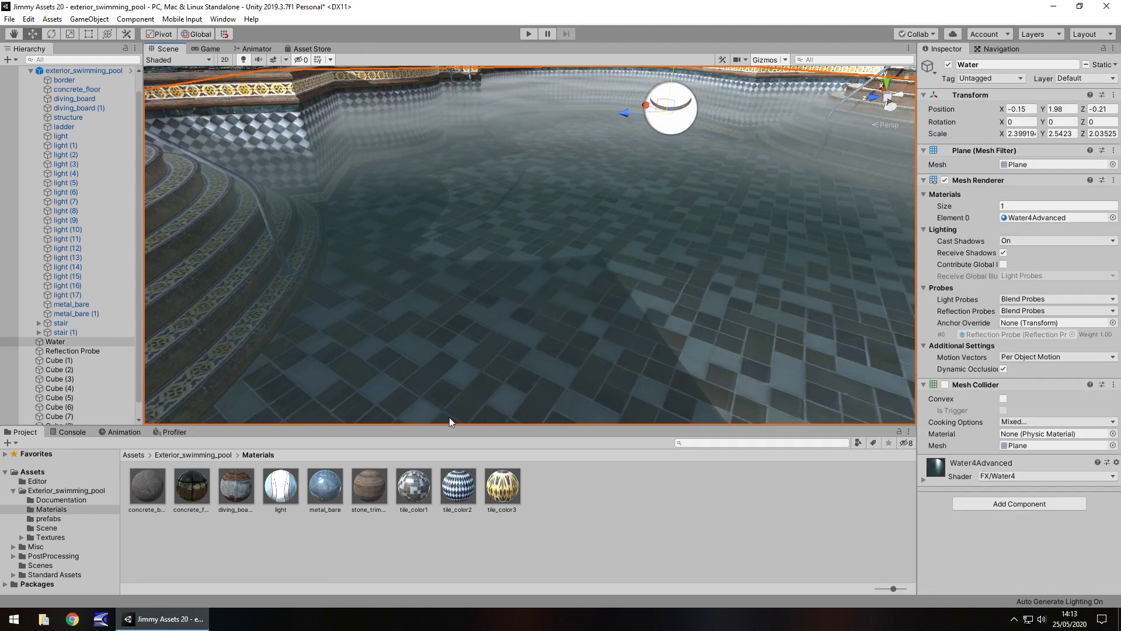
click(414, 487)
scroll(637, 324, down, 10)
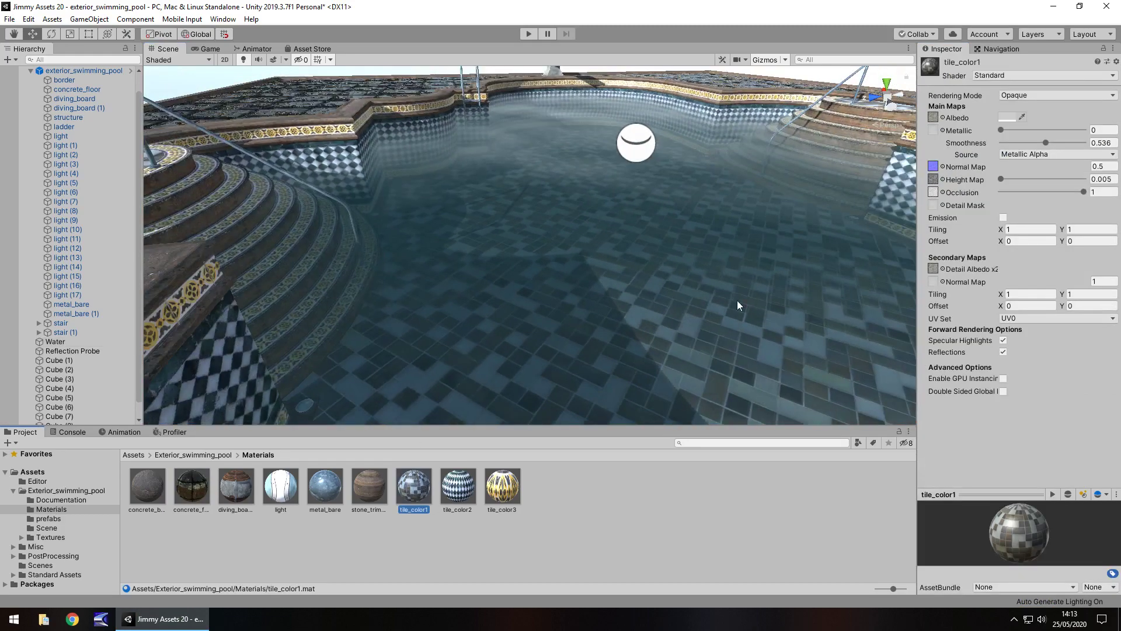
drag(1000, 172, 459, 171)
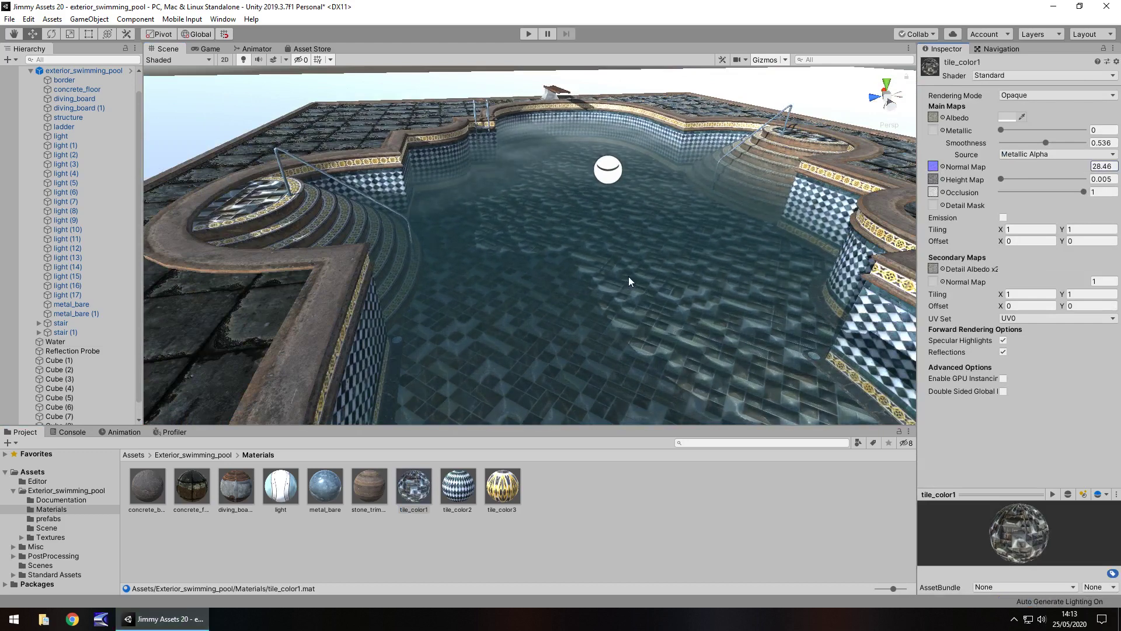
- Preview the pool with the altered floor tiles in play mode, and examine its surfaces from several angles in the scene
click(529, 33)
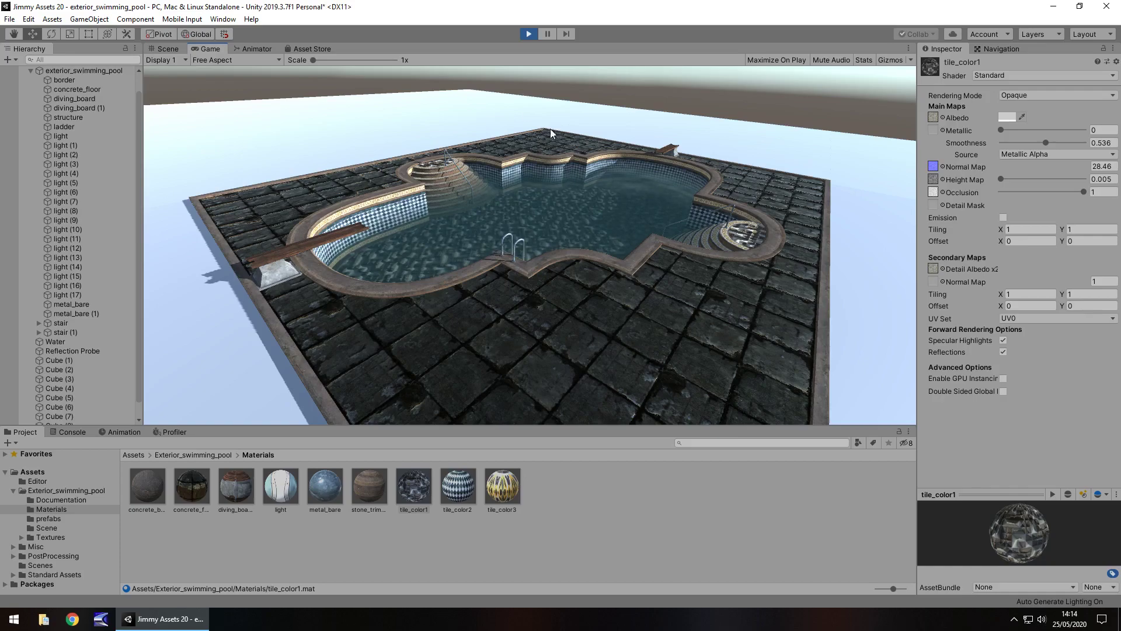
click(529, 35)
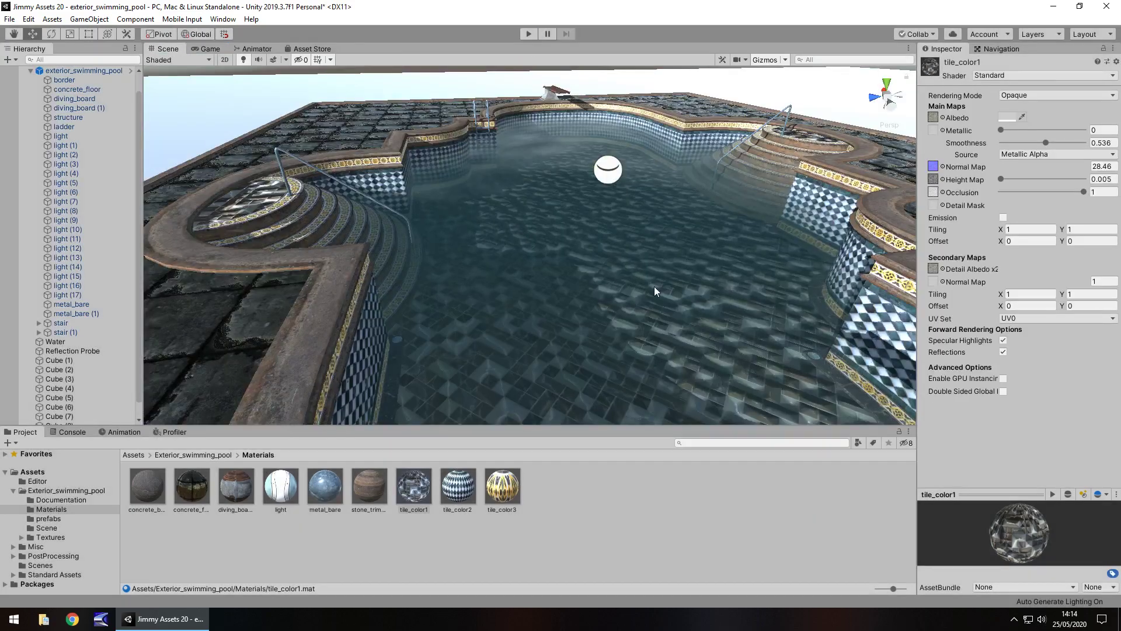
right_drag(654, 287, 923, 361)
right_drag(464, 263, 419, 292)
key(Left)
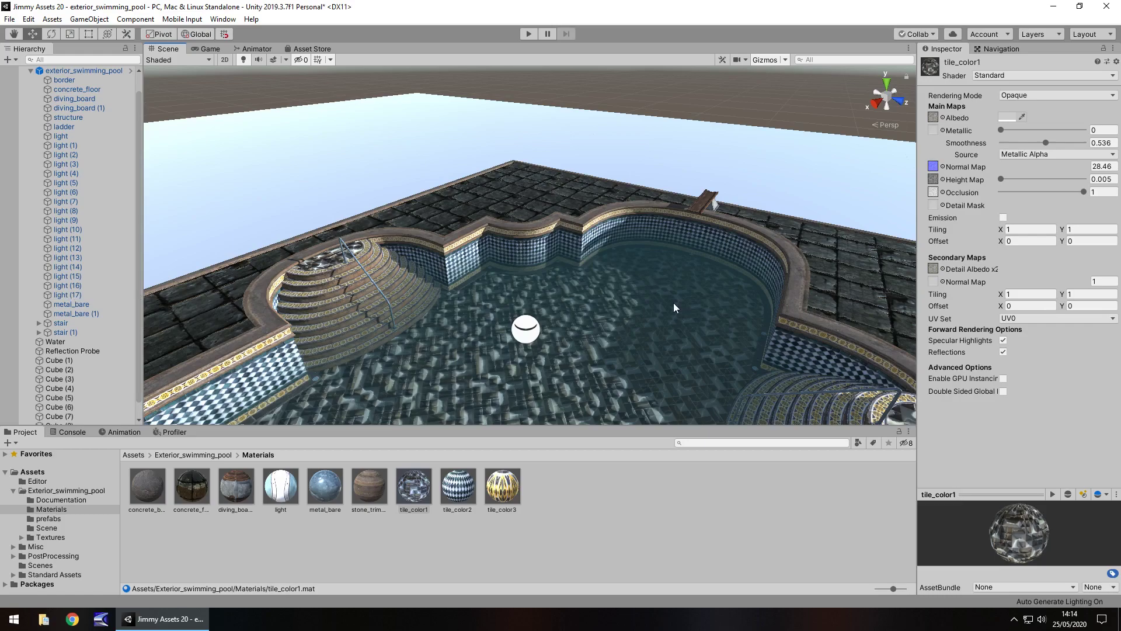
alt+drag(474, 281, 397, 282)
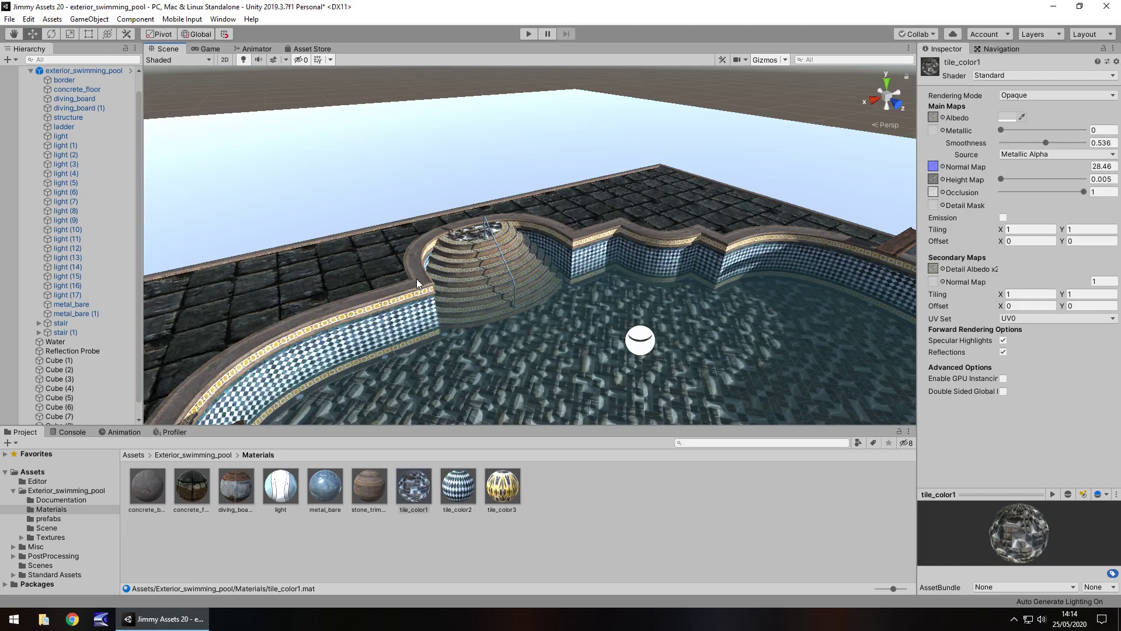
alt+drag(419, 279, 647, 192)
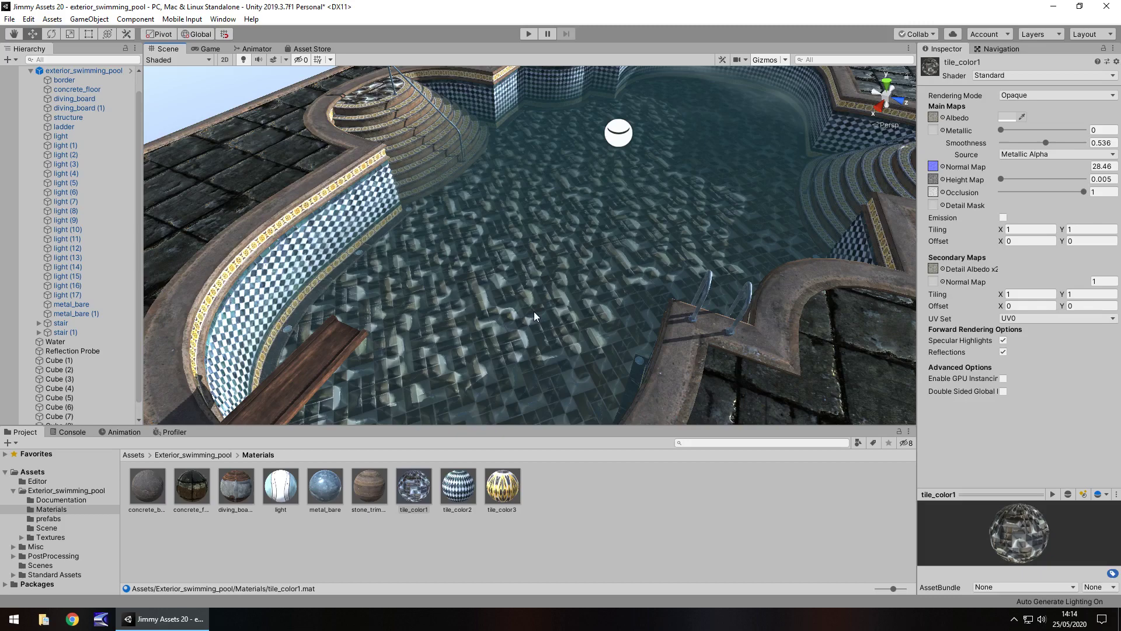
alt+drag(552, 224, 807, 357)
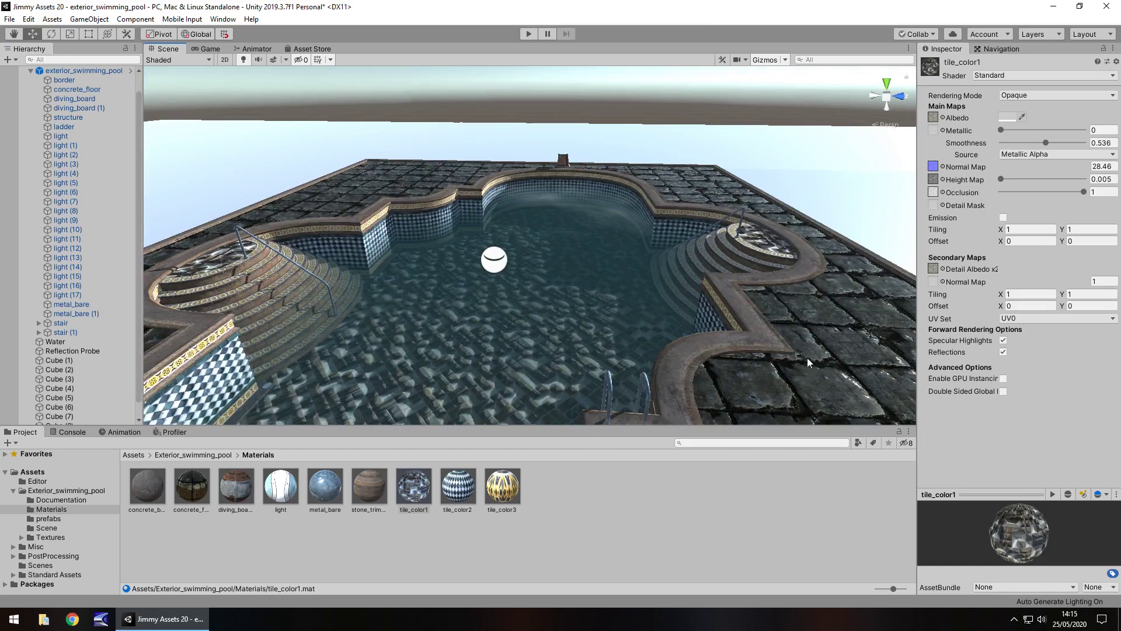
click(835, 345)
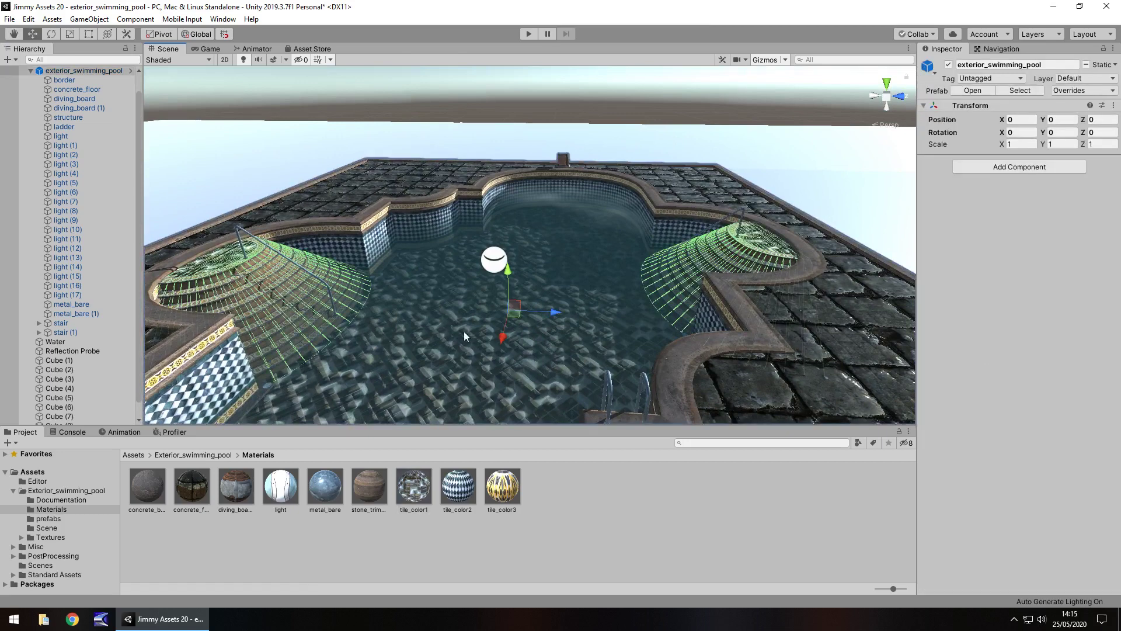